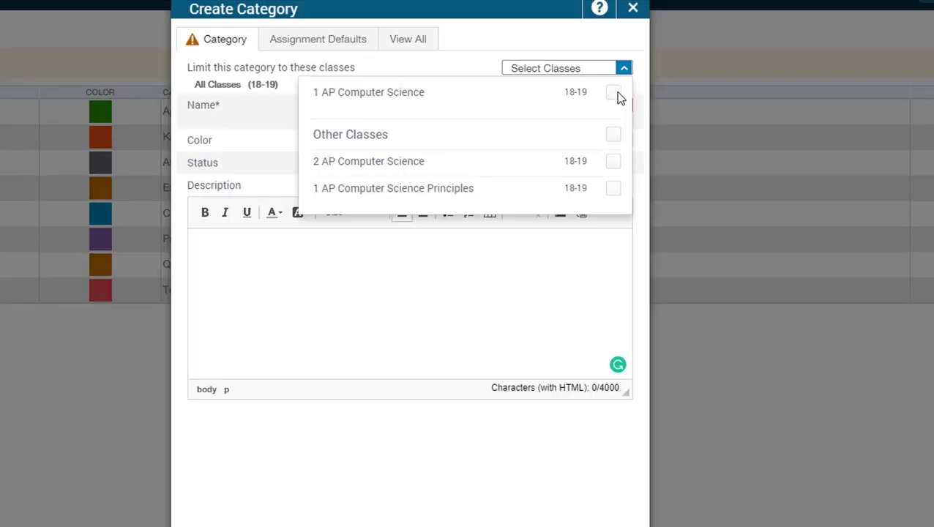
Select 1 AP Computer Science and the other classes, then launch PowerTeacher Pro.
click(613, 93)
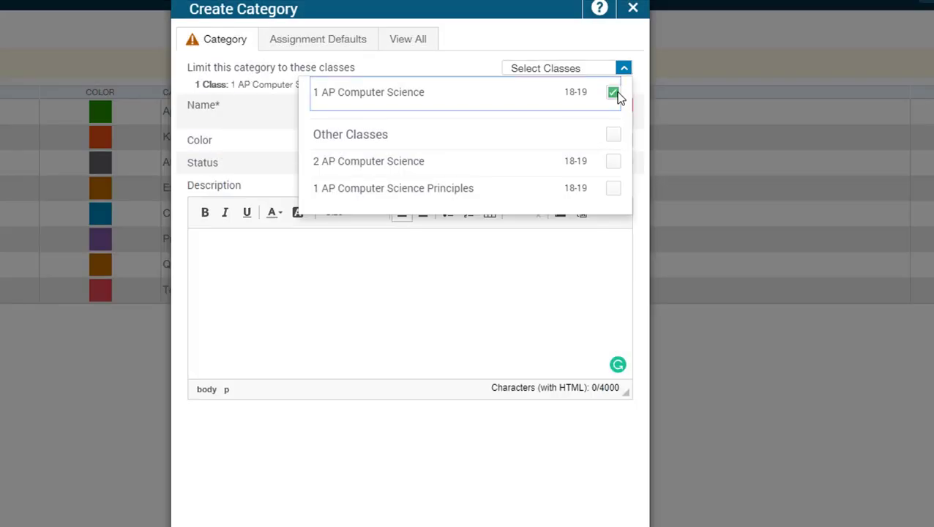
click(613, 134)
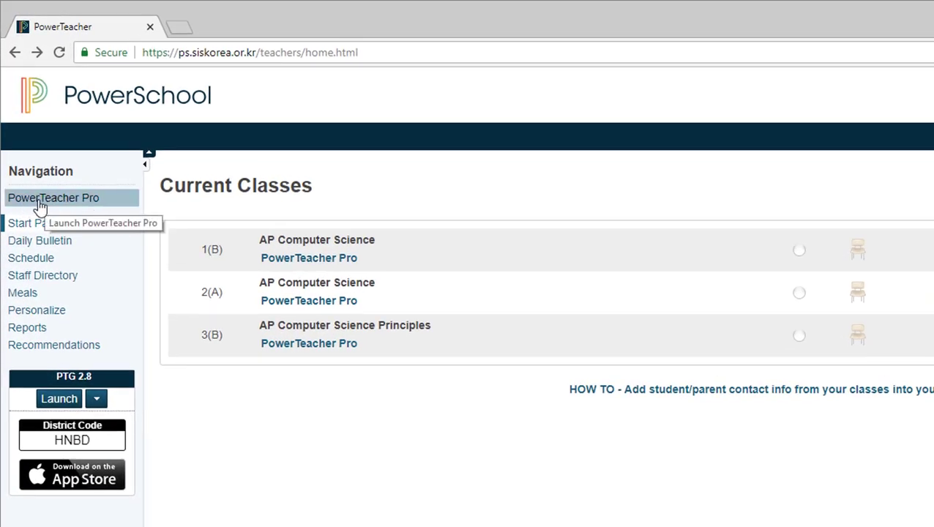
click(83, 208)
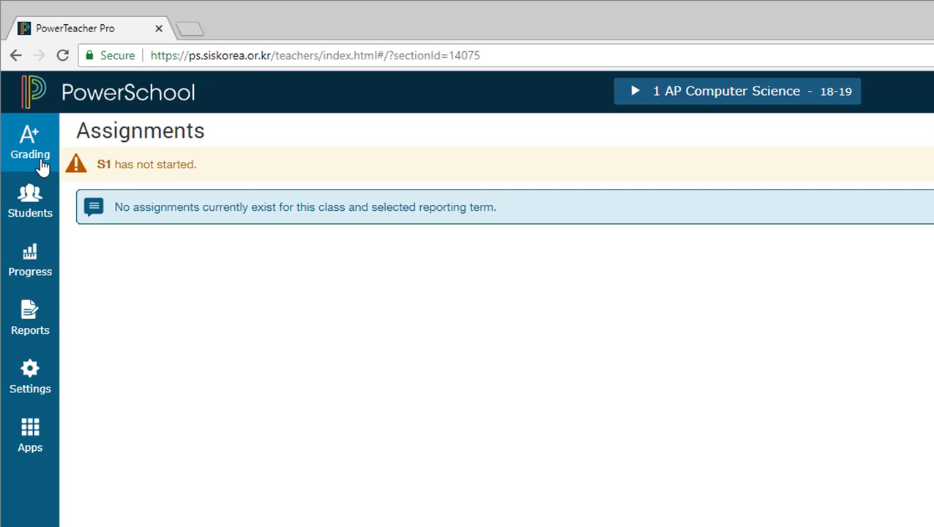
Go to the Grading section's Categories list for the class.
click(30, 146)
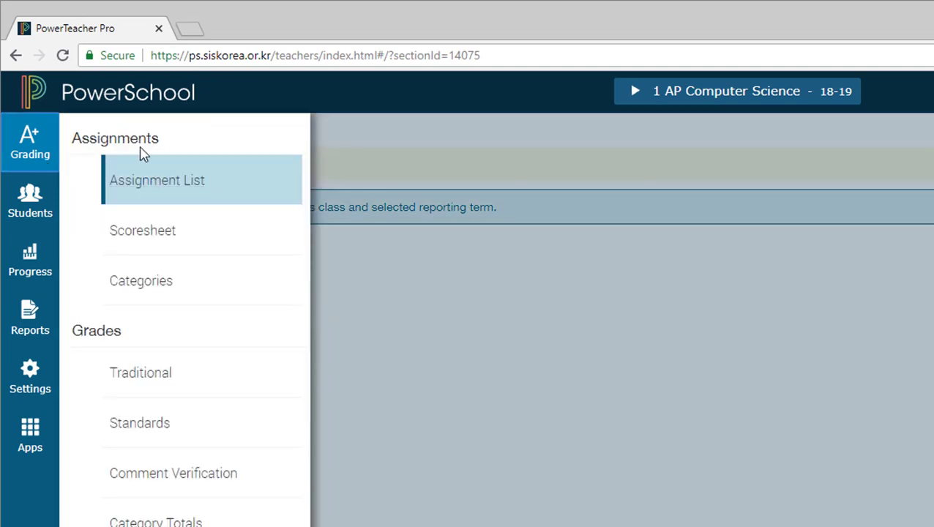
click(143, 288)
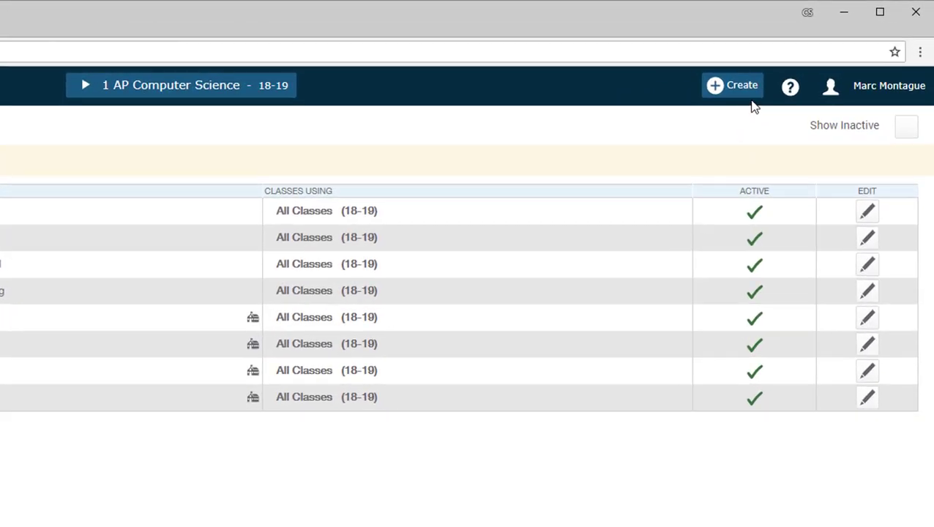
Start a new category from the Create menu.
click(778, 66)
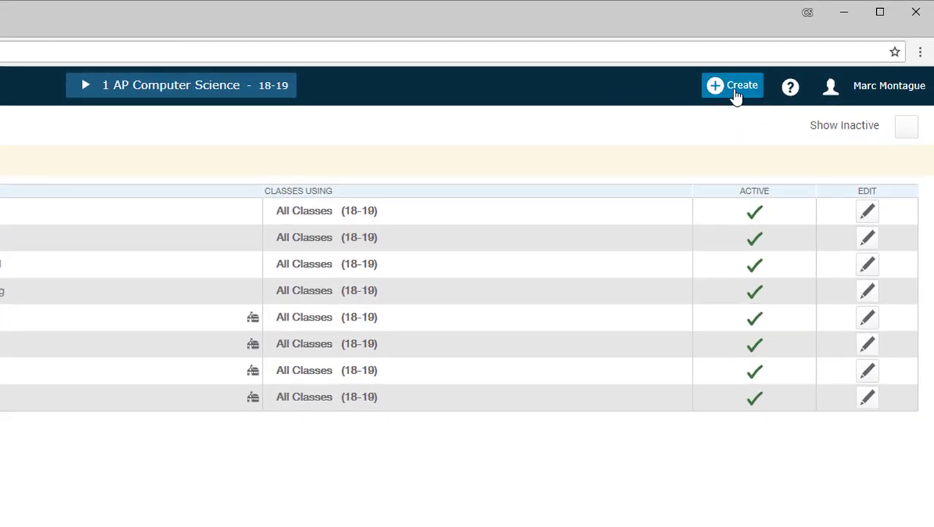
click(733, 91)
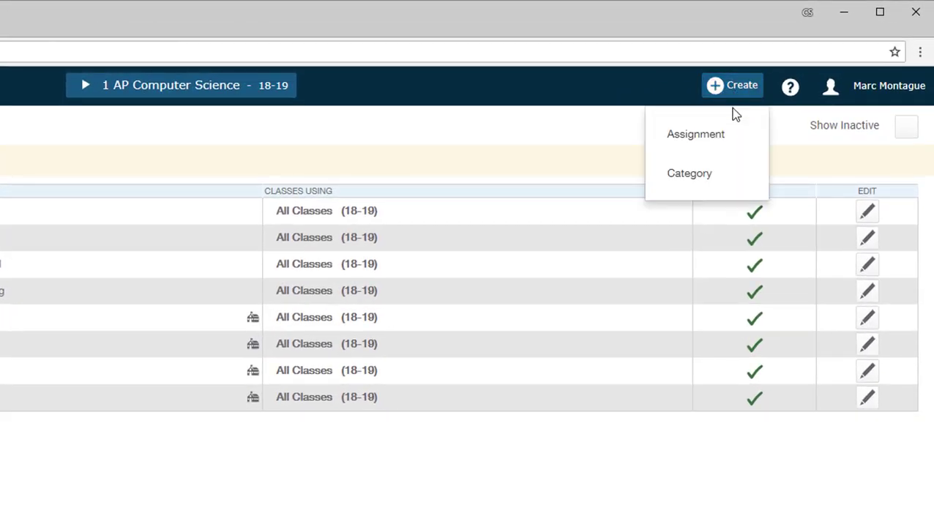
click(699, 180)
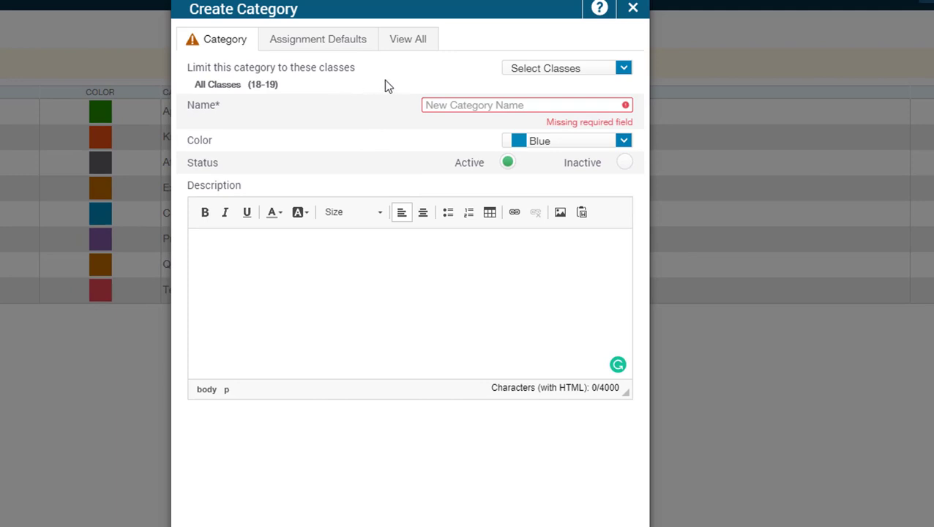
Apply the category to 1 AP Computer Science and all other classes.
click(623, 69)
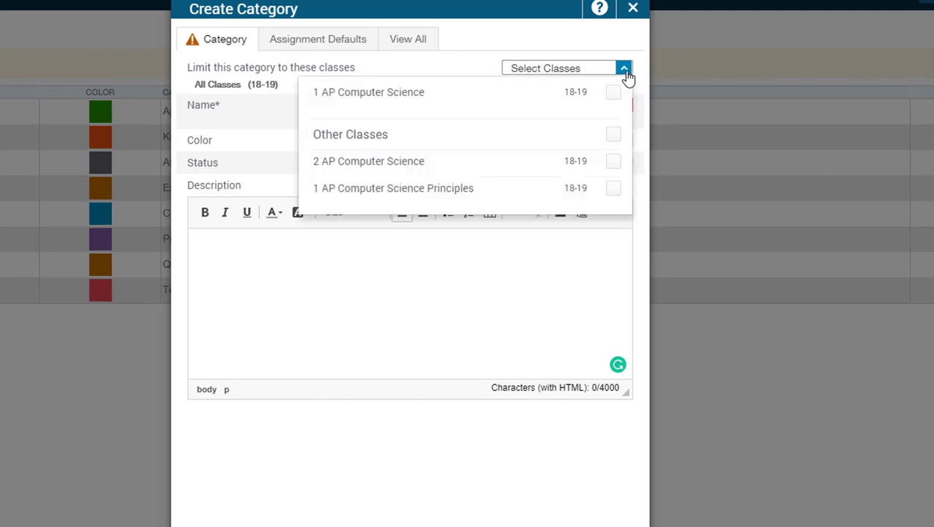
click(614, 93)
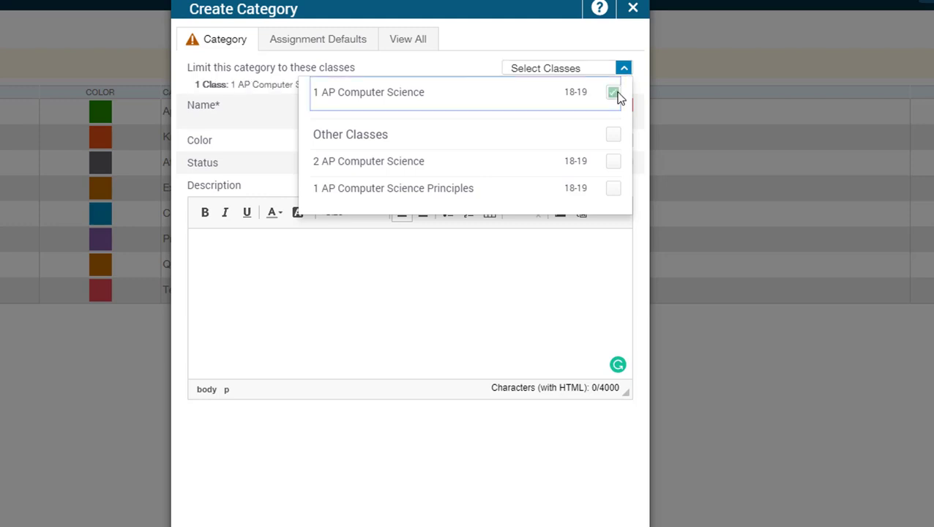
click(615, 134)
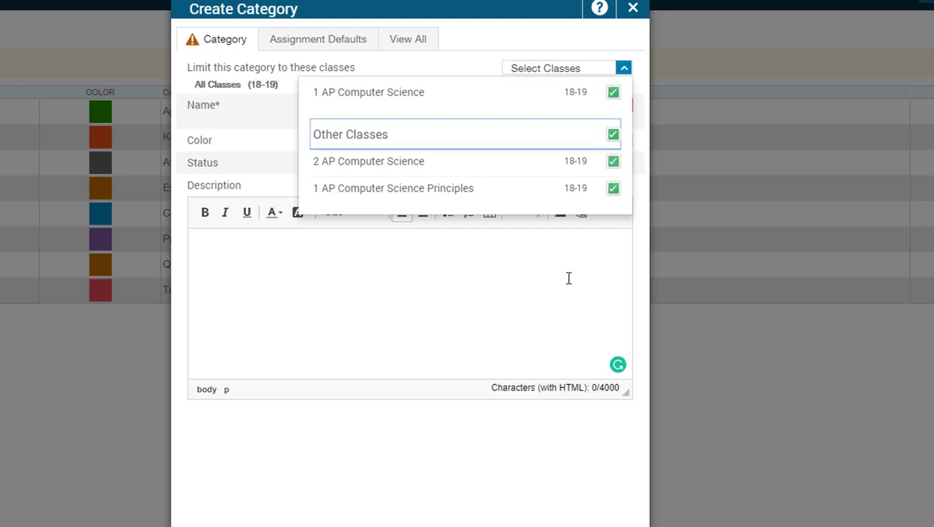
click(517, 278)
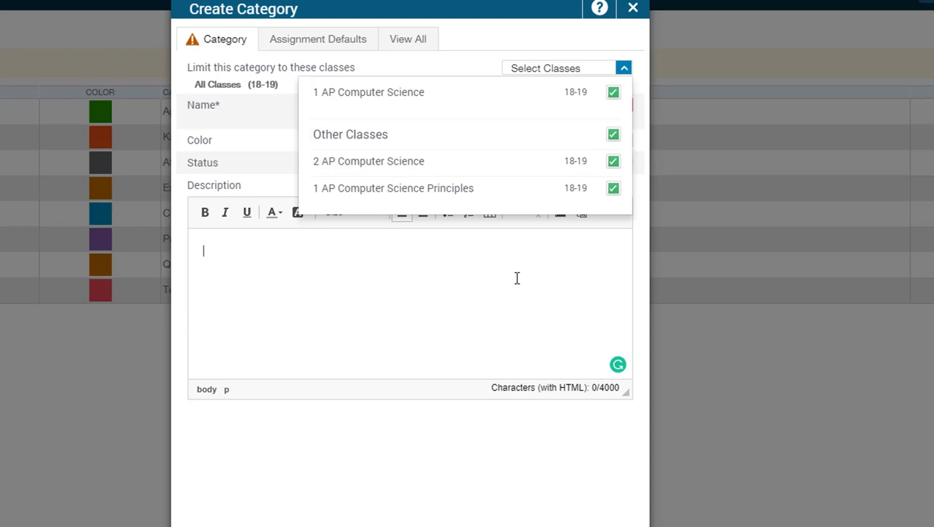
Name the new category 'tester' and set its colour to Purple.
click(488, 67)
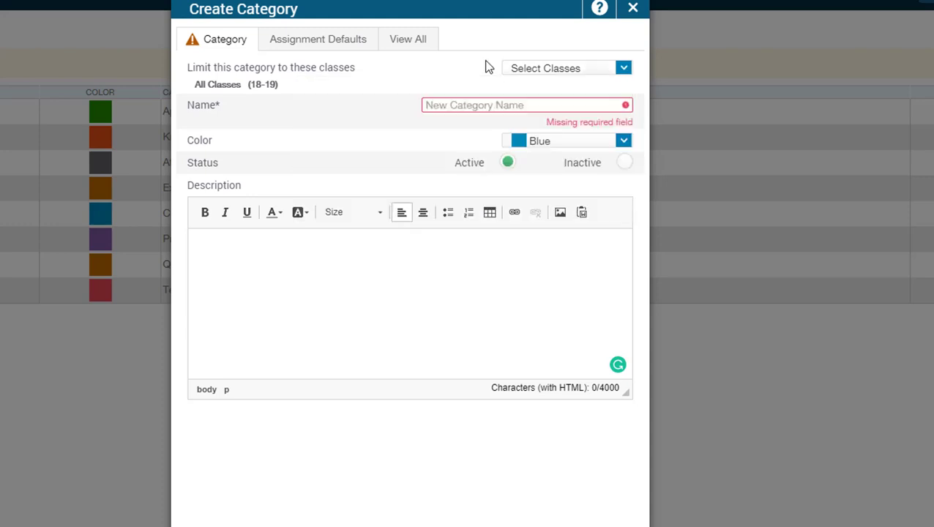
click(486, 105)
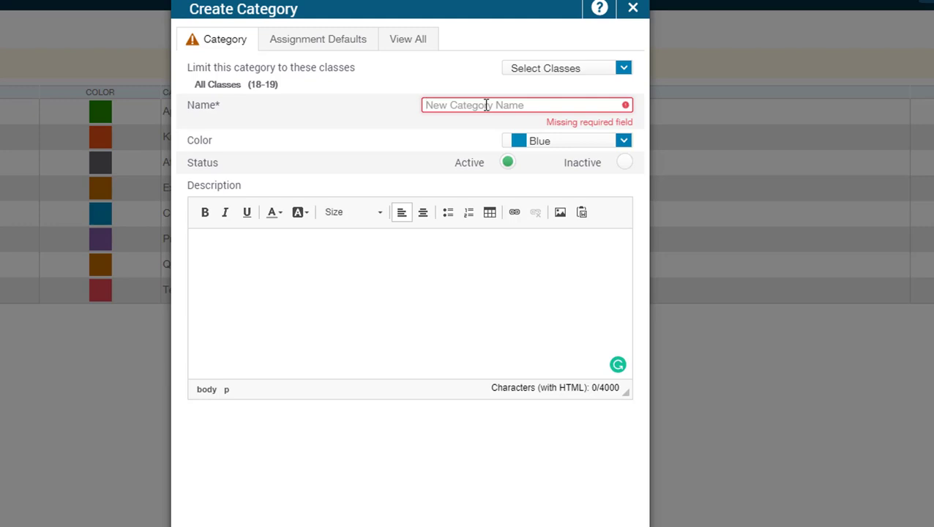
text(te)
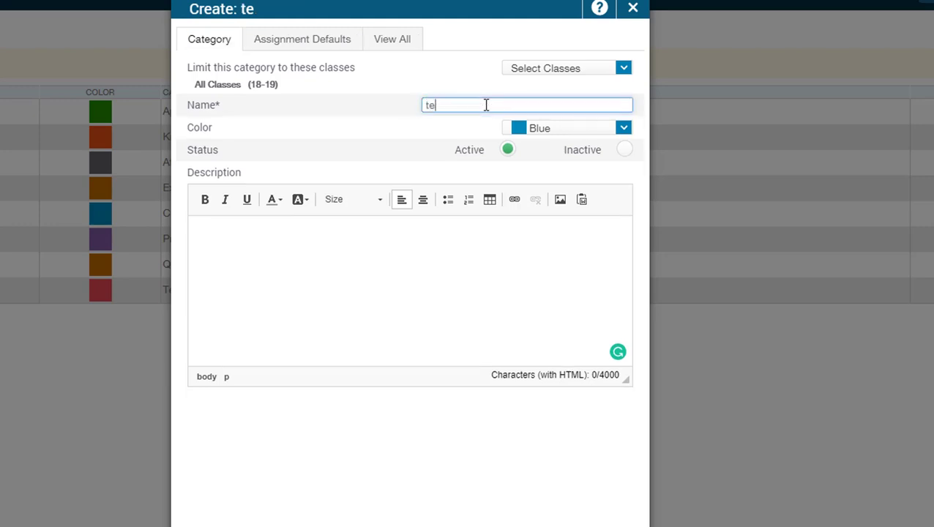
text(ster)
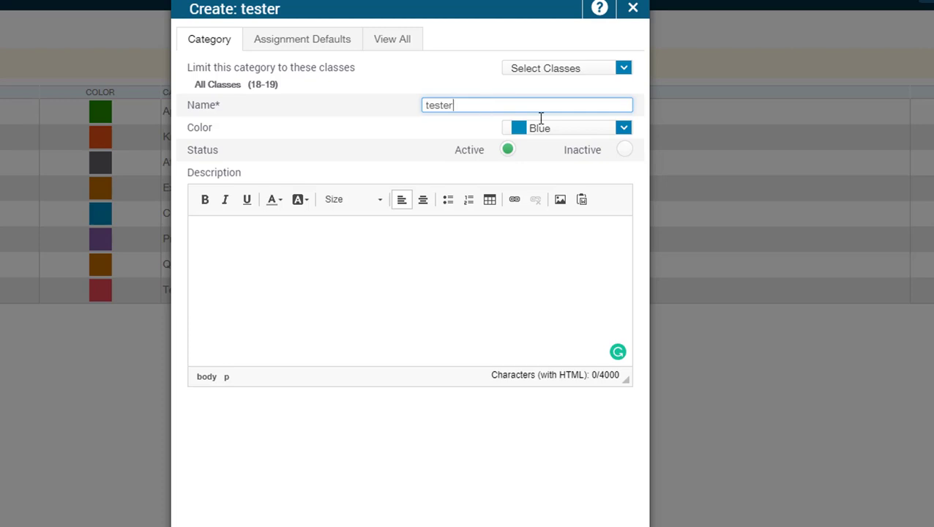
click(622, 129)
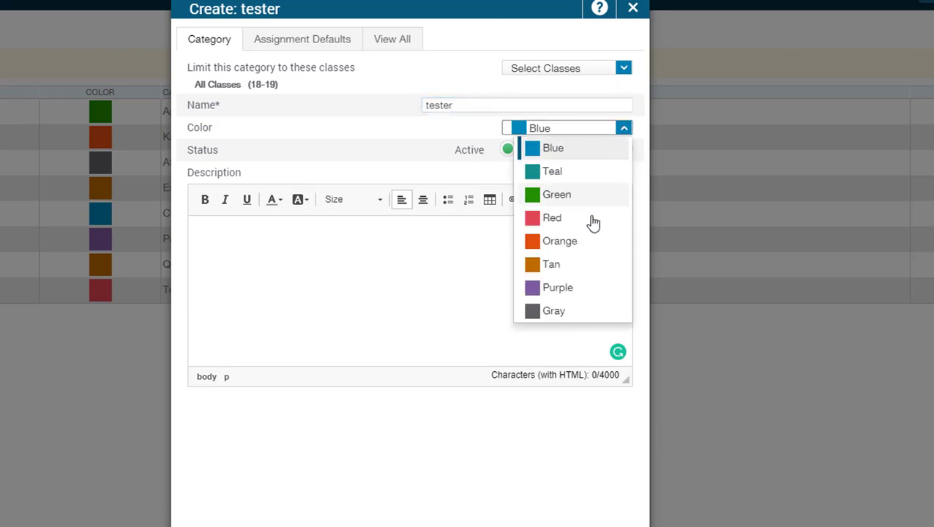
click(571, 291)
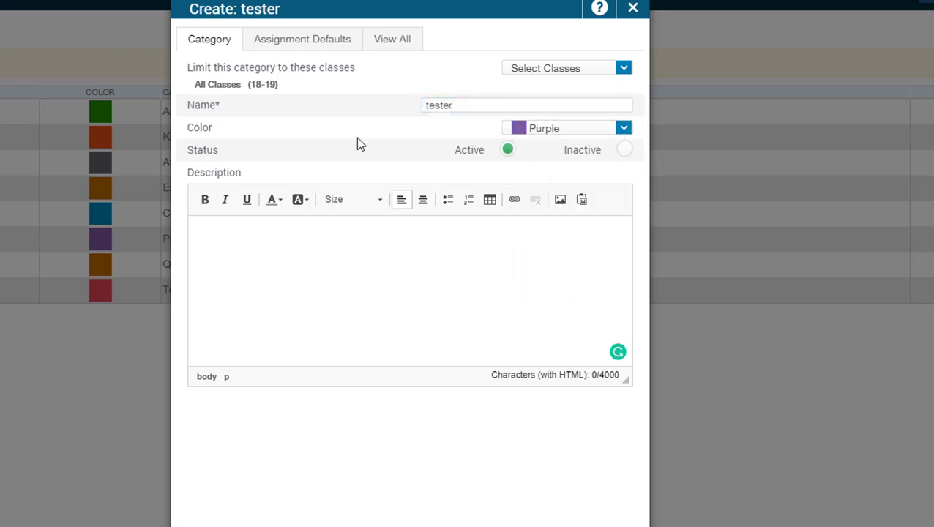
click(311, 243)
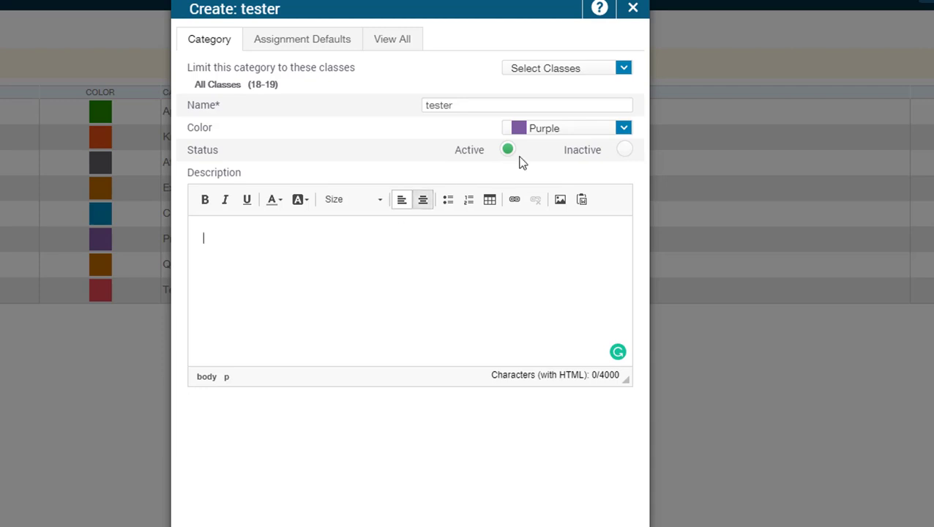
Confirm all classes are checked and save the purple 'tester' category.
click(623, 68)
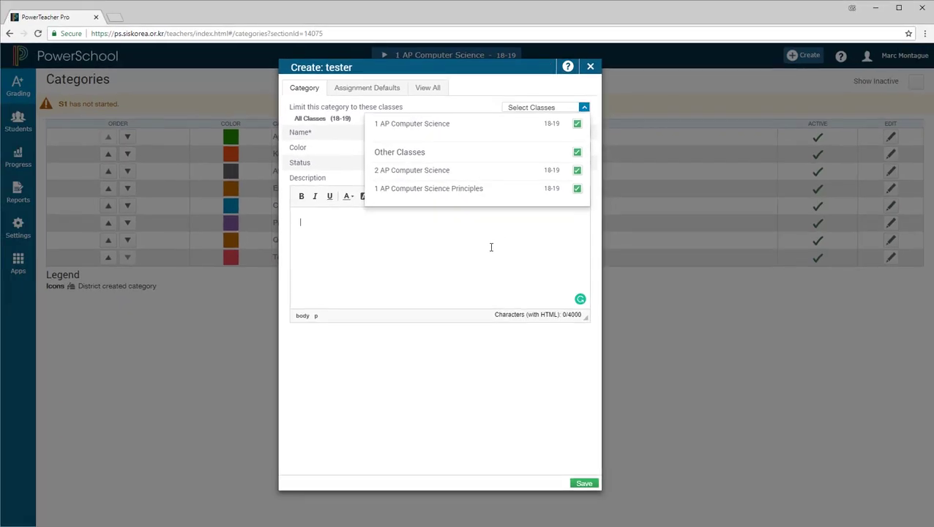
click(540, 437)
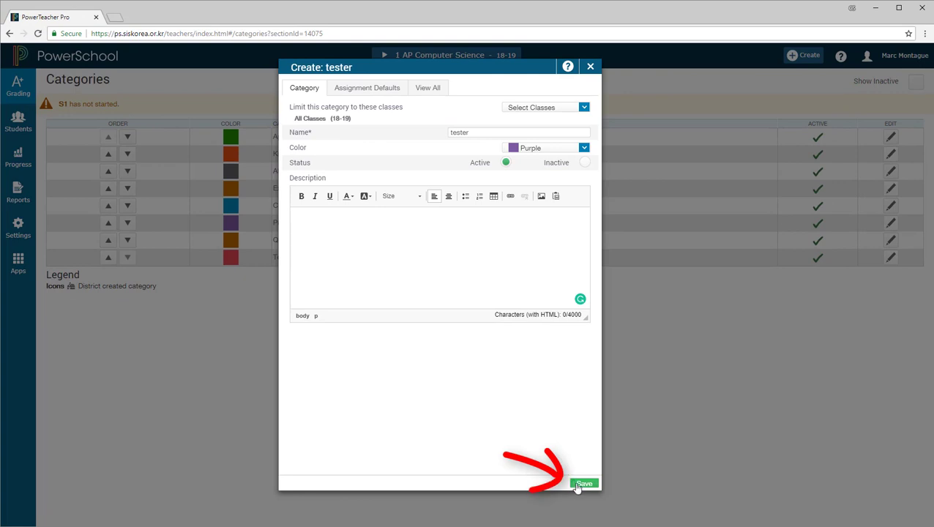
click(583, 484)
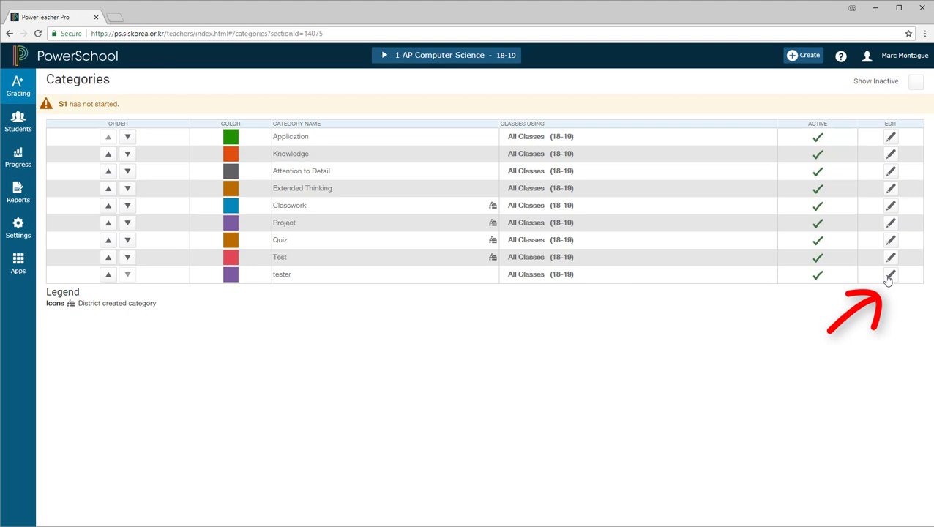
Edit the 'tester' category's name to 'Tester' with a capital T and save.
click(890, 275)
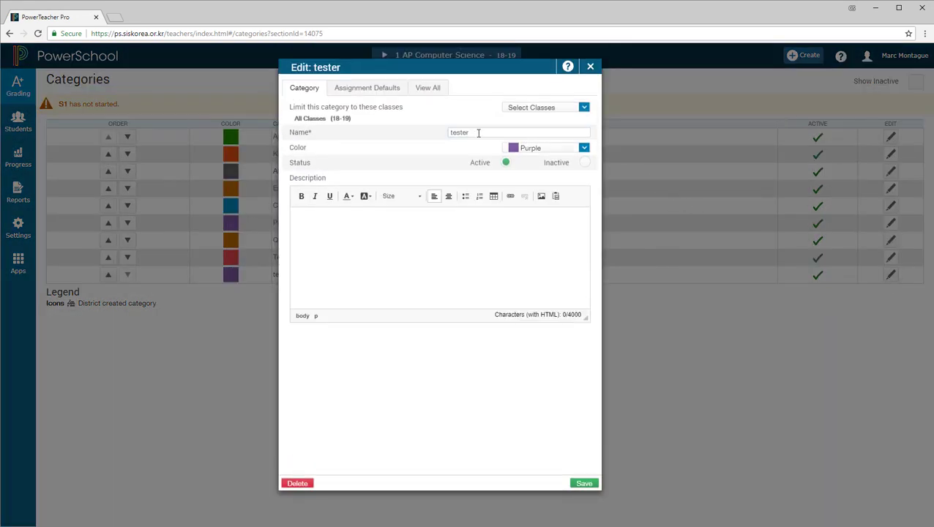
click(492, 134)
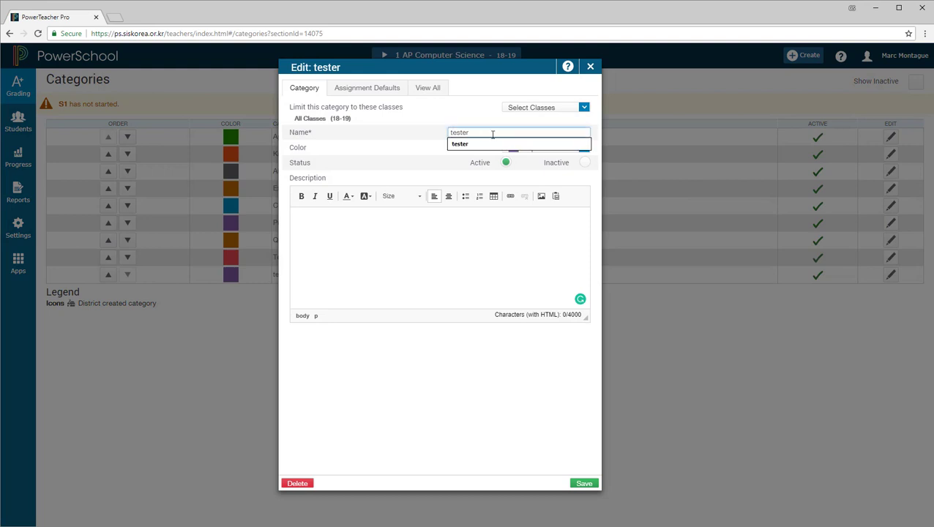
key(BackSpace)
text(T)
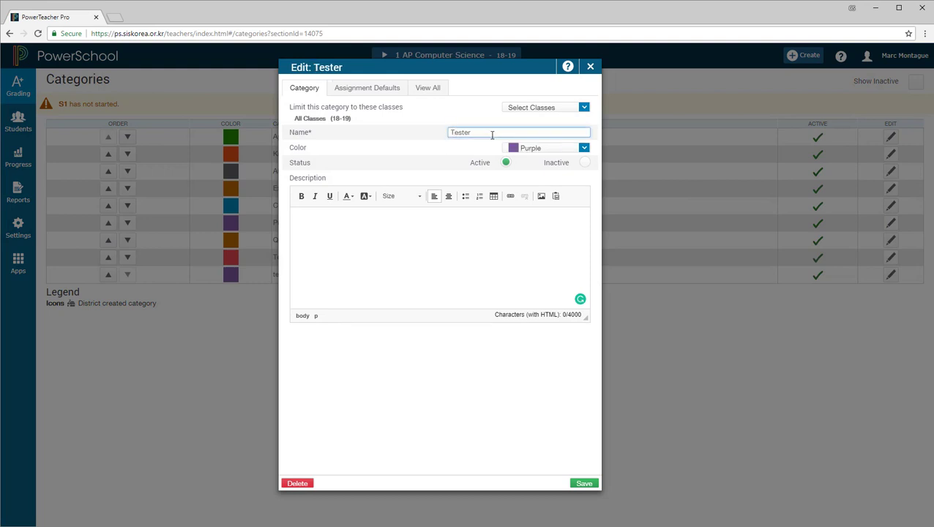
click(583, 484)
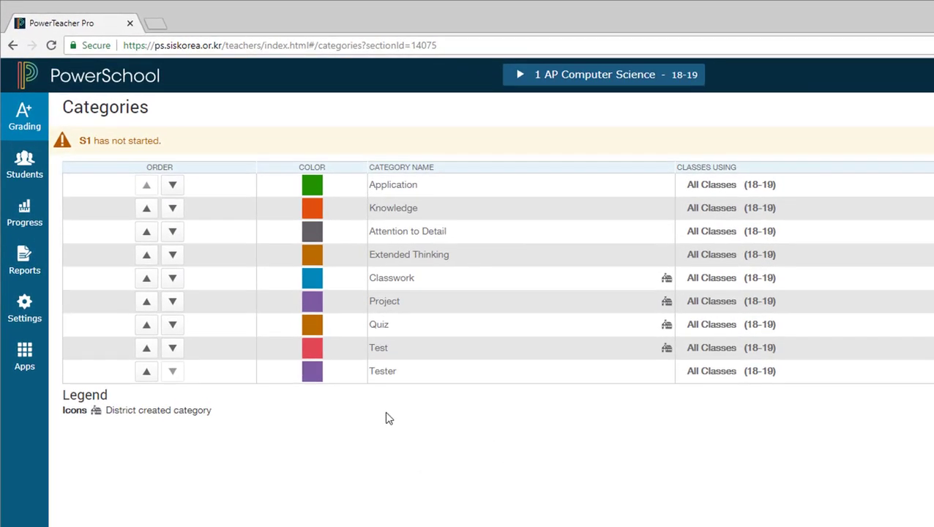
Move Tester up past Test, Quiz, Project and Classwork to sit below Extended Thinking.
click(147, 372)
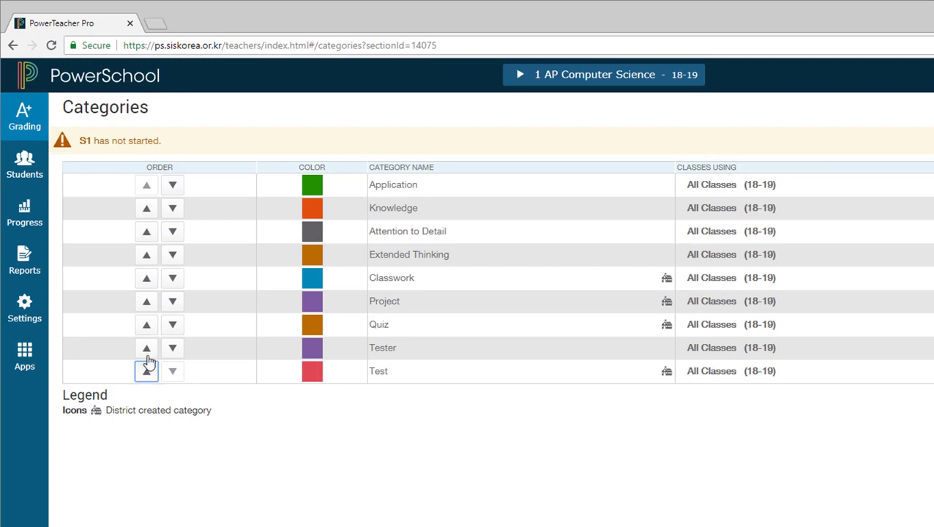
click(147, 350)
click(147, 327)
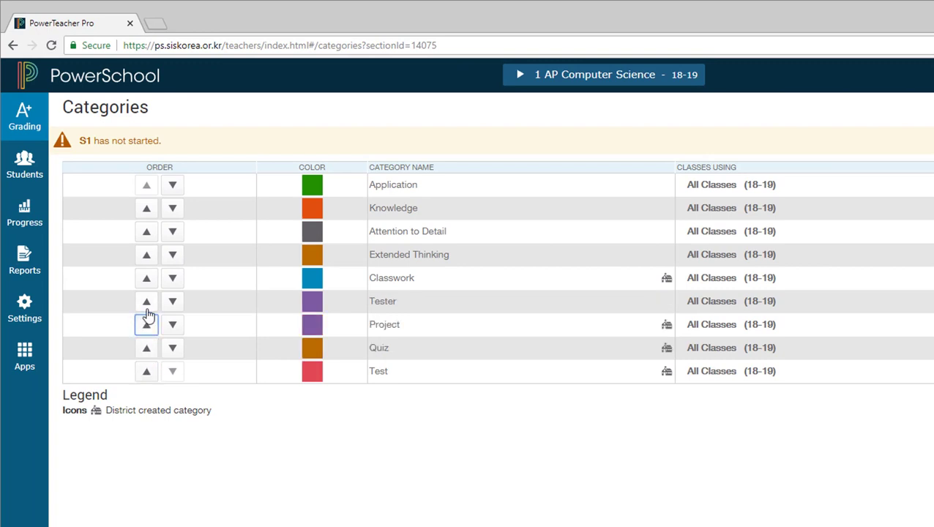
click(147, 303)
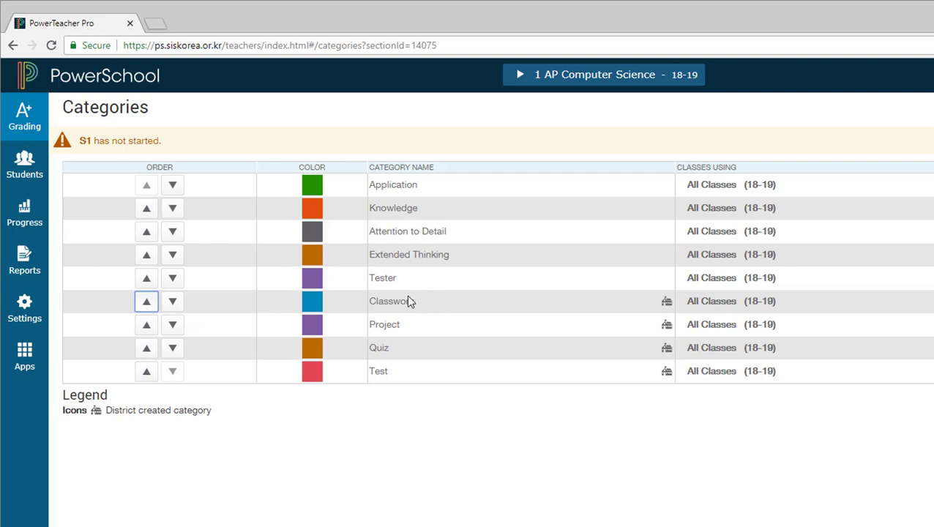